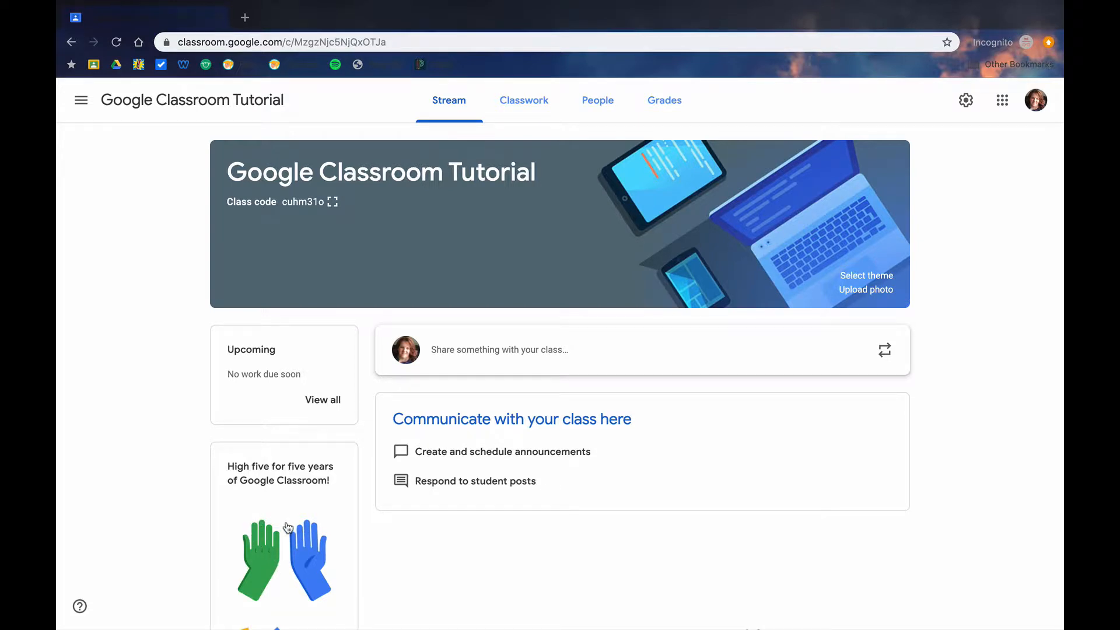
Start a new stream announcement and review which classes and students it can be shared with.
{"action": "scroll", "coordinate": [286, 530], "scroll_direction": "down", "scroll_amount": 1}
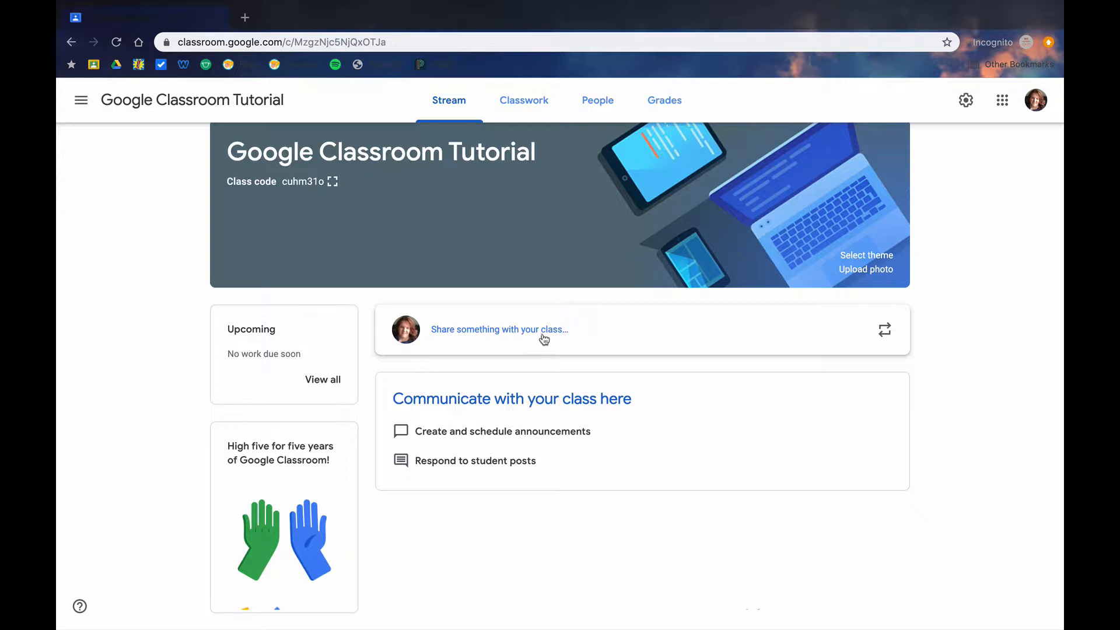
{"action": "left_click", "coordinate": [511, 333]}
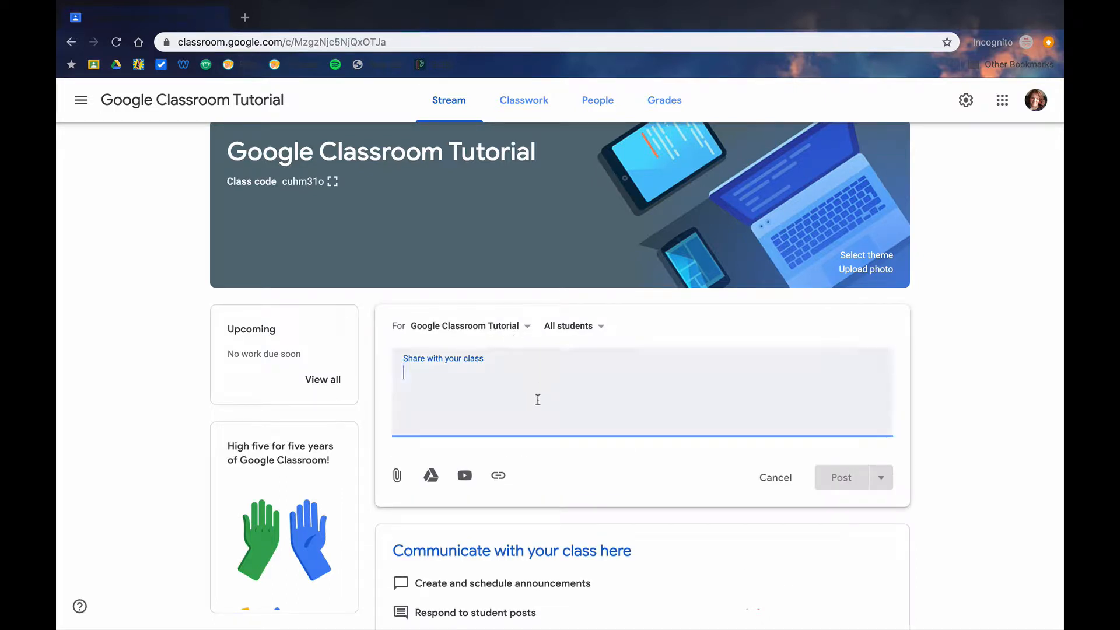
{"action": "left_click", "coordinate": [527, 327]}
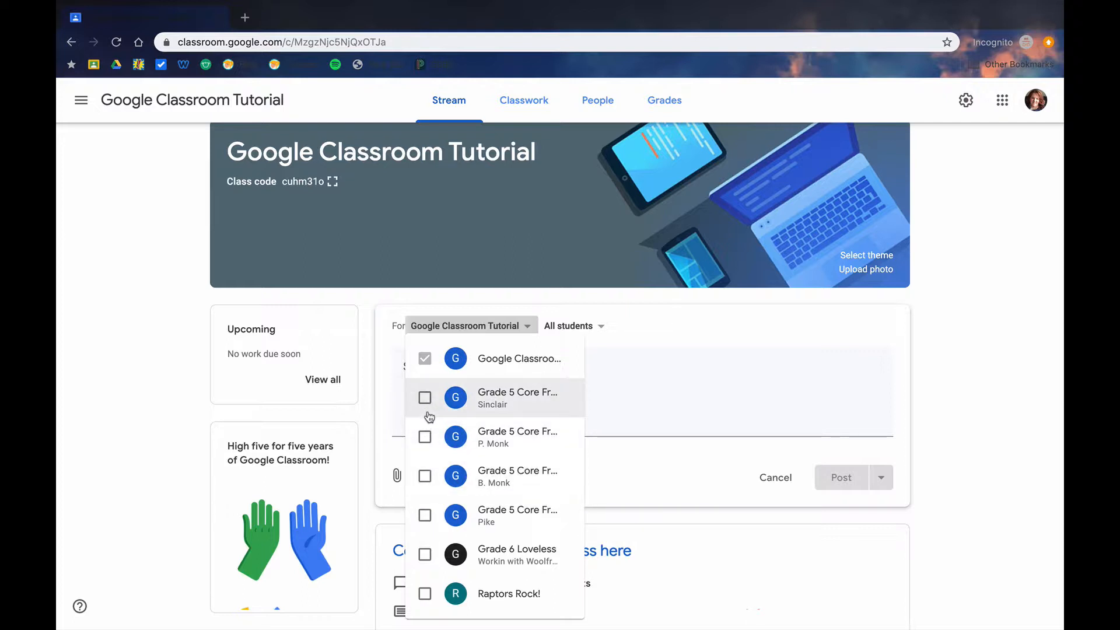
{"action": "left_click", "coordinate": [525, 327]}
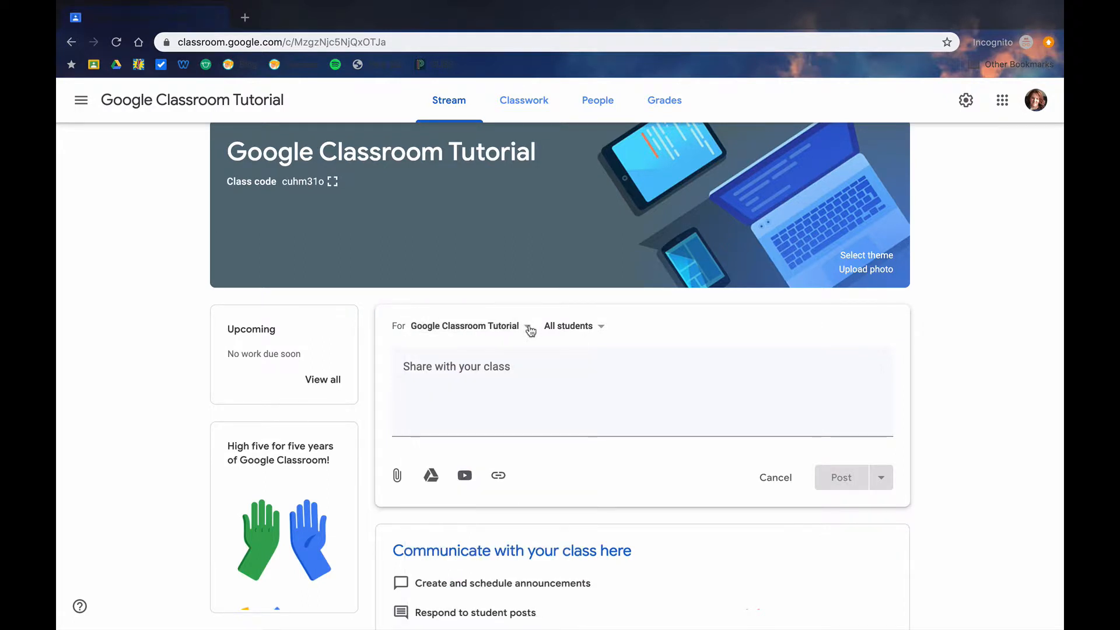
{"action": "left_click", "coordinate": [601, 330]}
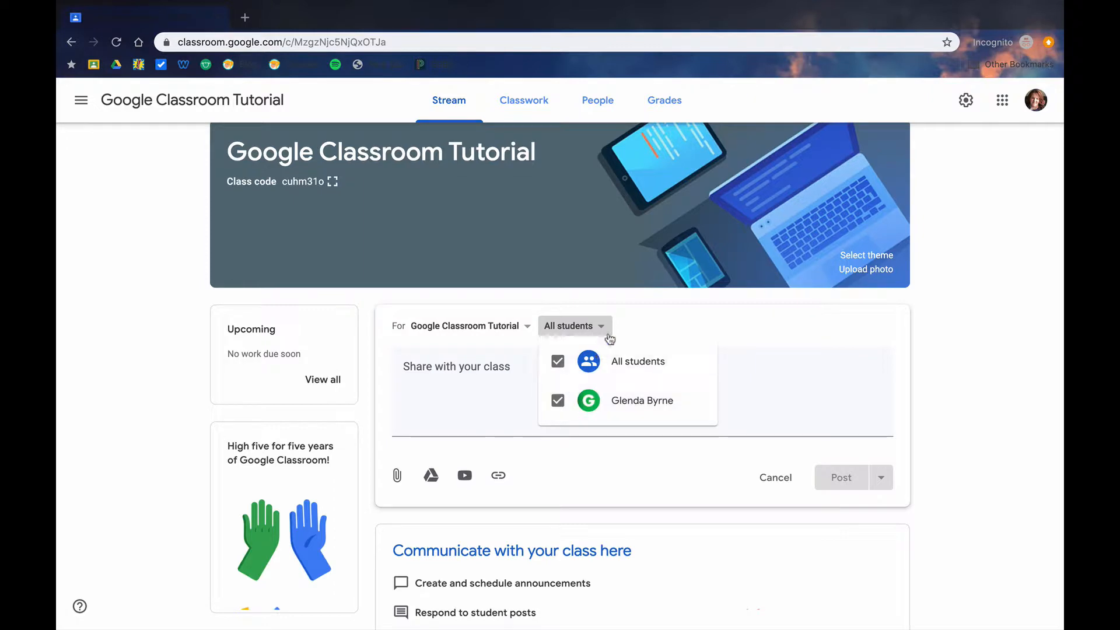
{"action": "left_click", "coordinate": [628, 324]}
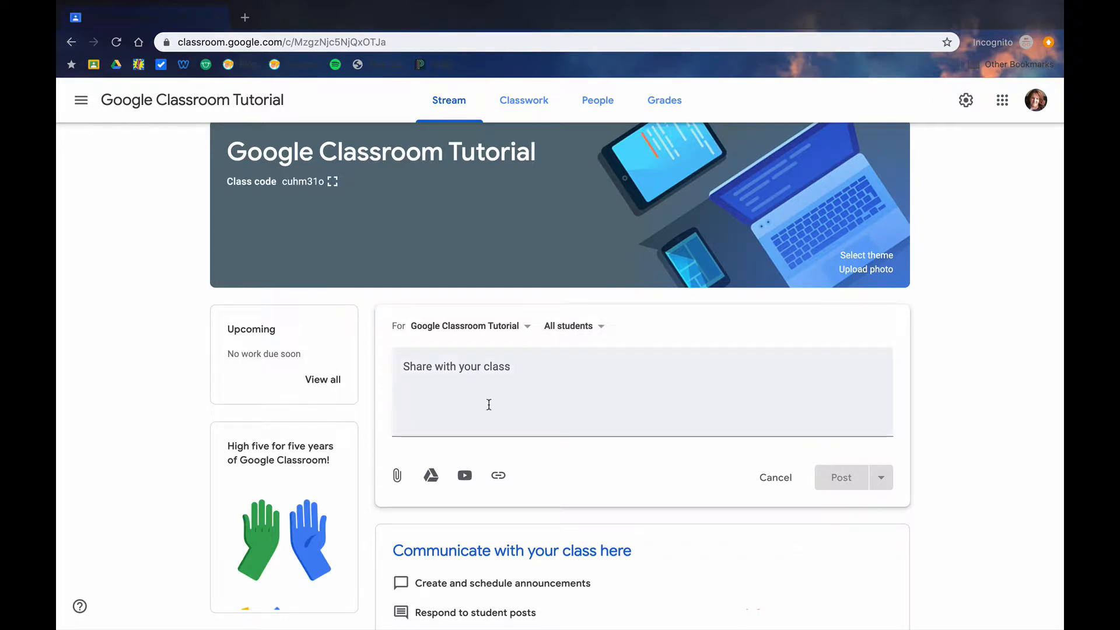
Write the announcement text "Welcome to Google Classroom Tutorial. Please check back on a regular basis for updates!".
{"action": "left_click", "coordinate": [411, 369]}
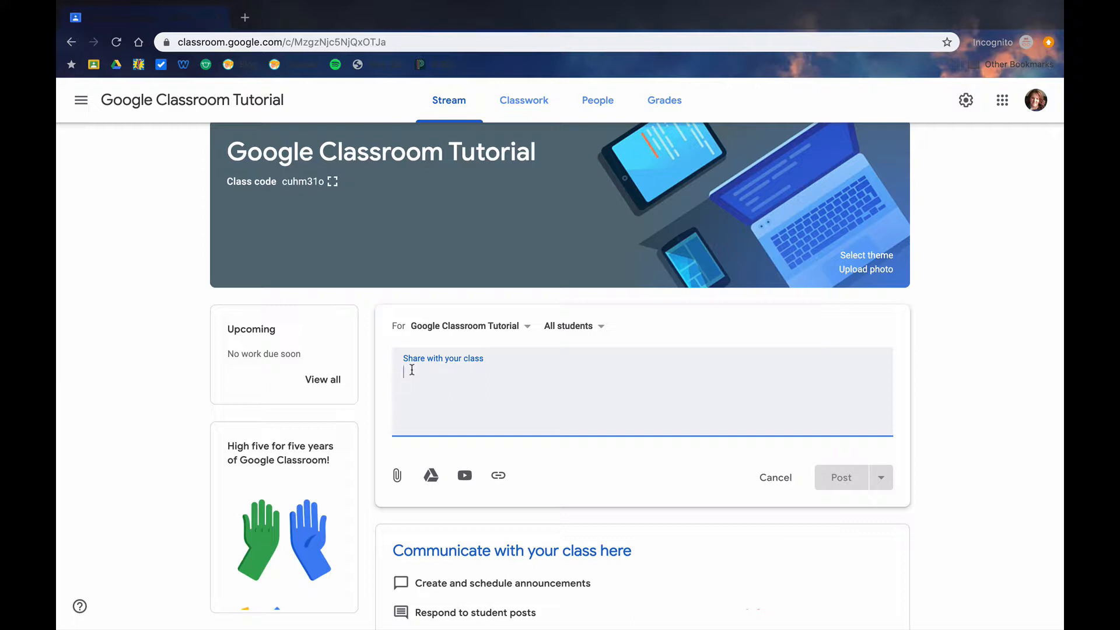
{"action": "type", "text": "Welcom"}
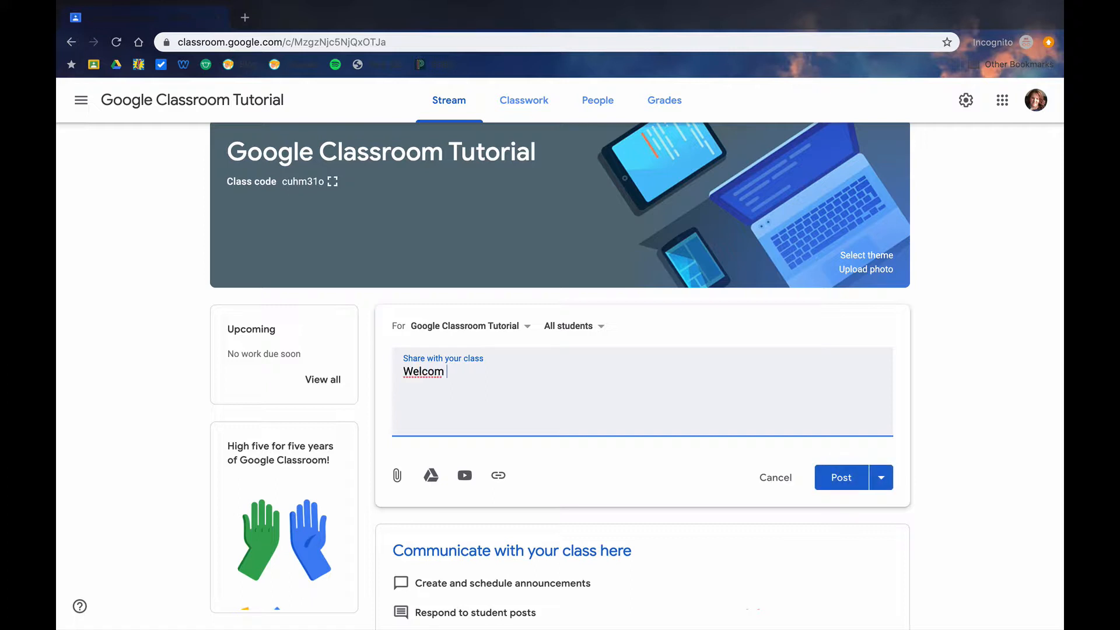
{"action": "type", "text": "e to Google Class"}
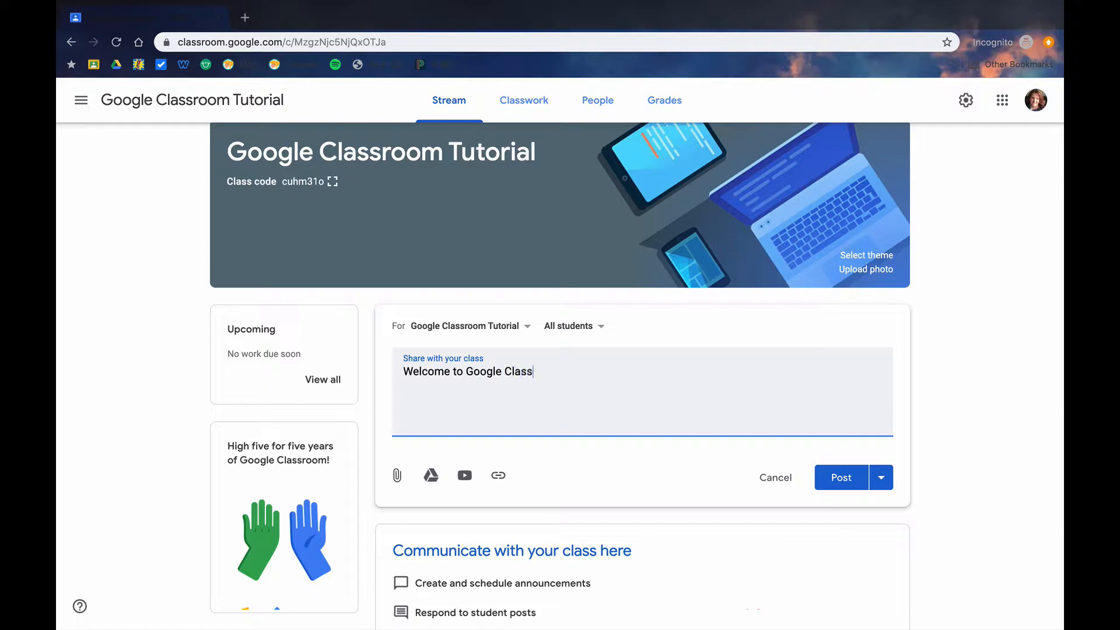
{"action": "type", "text": "room Tutorial. Plea"}
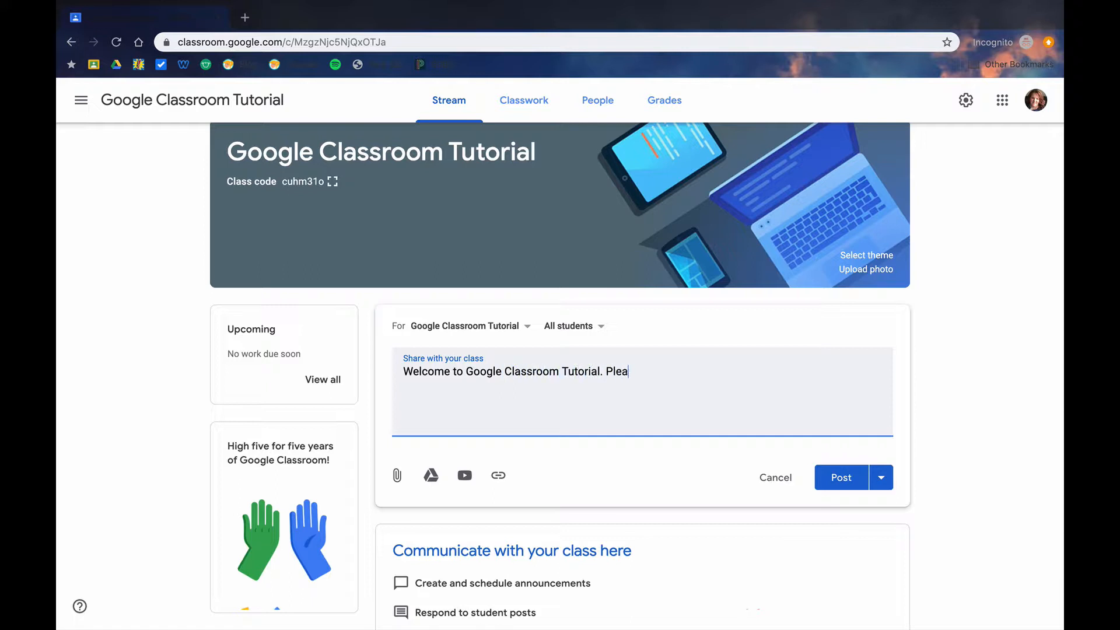
{"action": "type", "text": "se check back"}
{"action": "type", "text": " one"}
{"action": "key", "text": "BackSpace"}
{"action": "type", "text": "ar"}
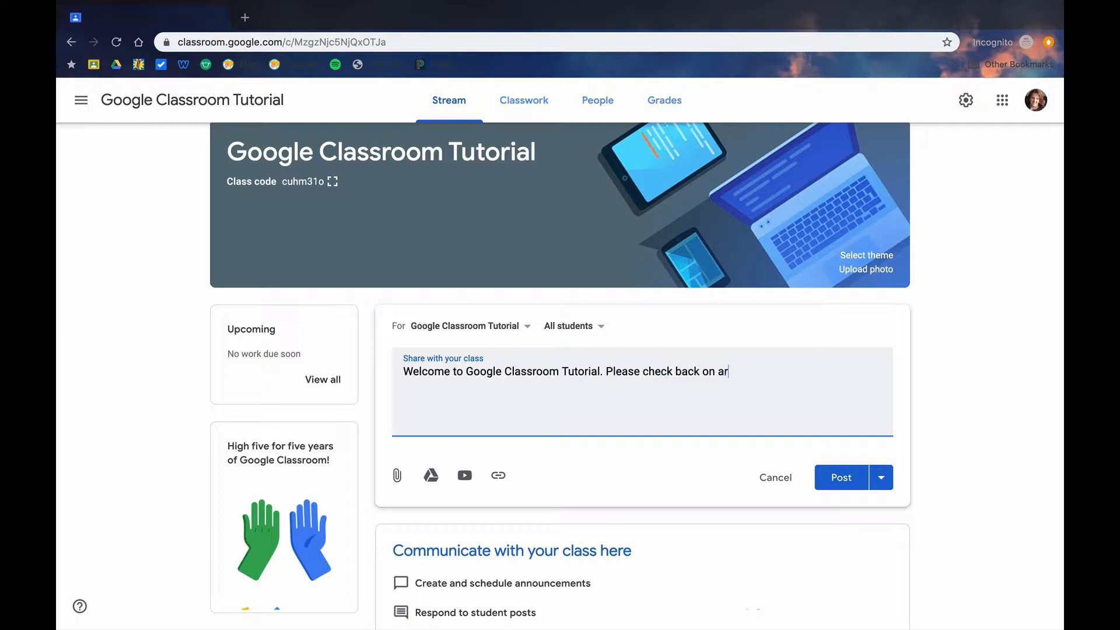
{"action": "key", "text": "BackSpace"}
{"action": "type", "text": "regular bis"}
{"action": "key", "text": "BackSpace"}
{"action": "key", "text": "BackSpace"}
{"action": "type", "text": "asis for upd"}
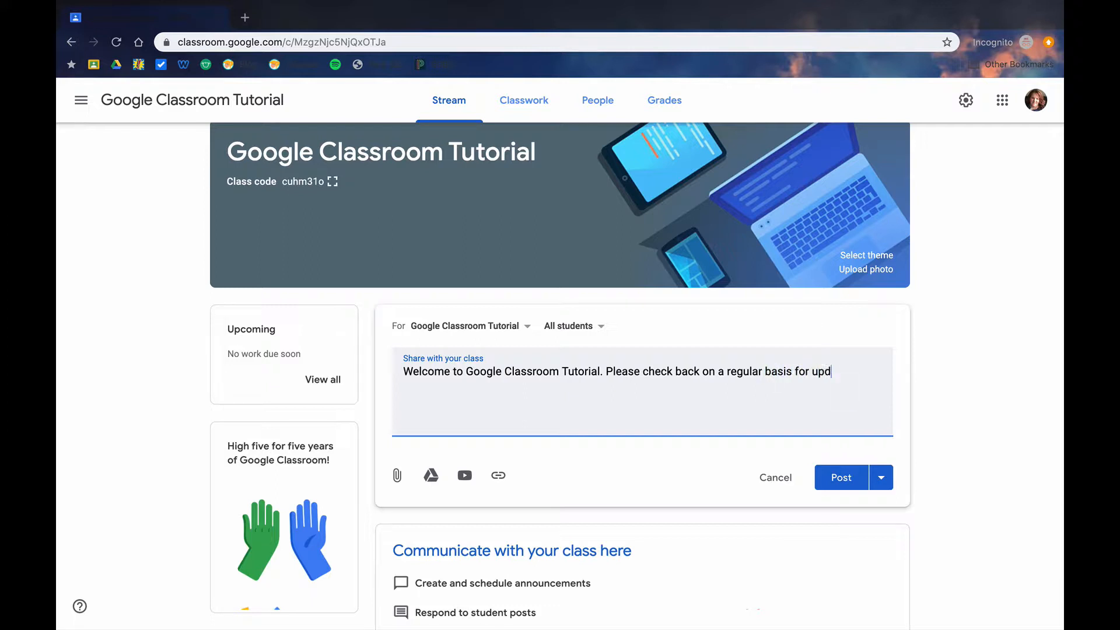
{"action": "type", "text": "ates!"}
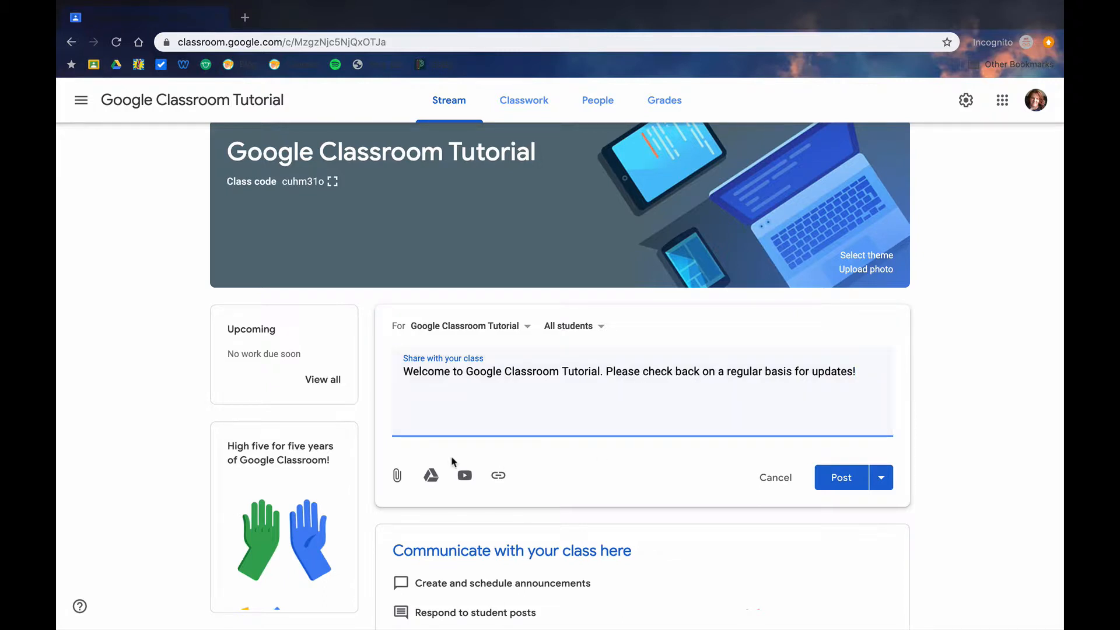
Review the announcement's file, YouTube video and link attachment options without adding anything.
{"action": "left_click", "coordinate": [398, 477]}
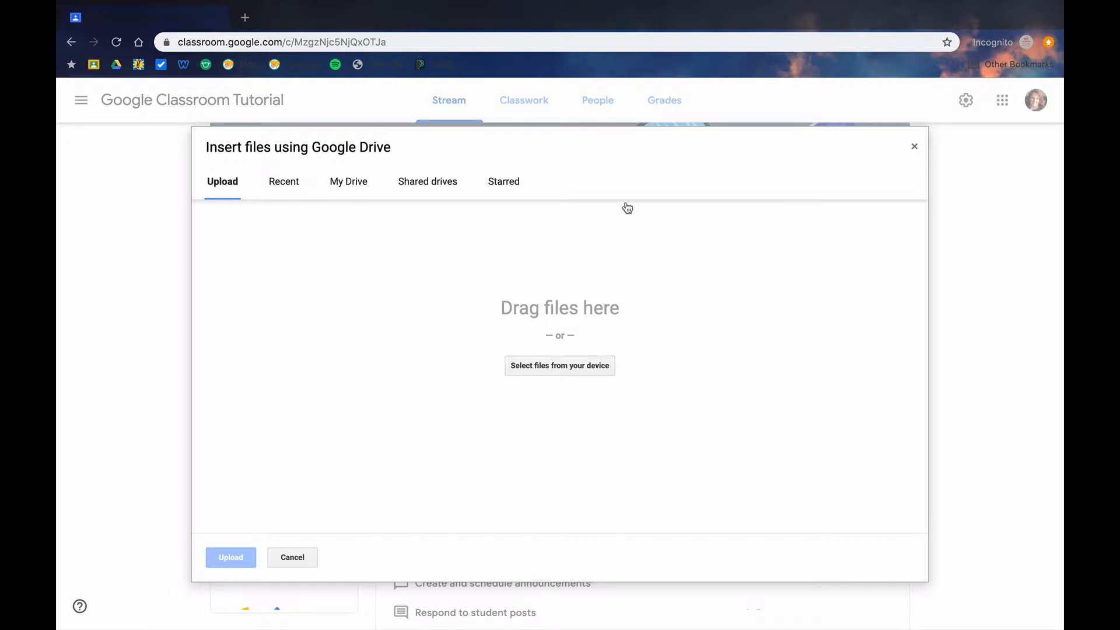
{"action": "left_click", "coordinate": [913, 147]}
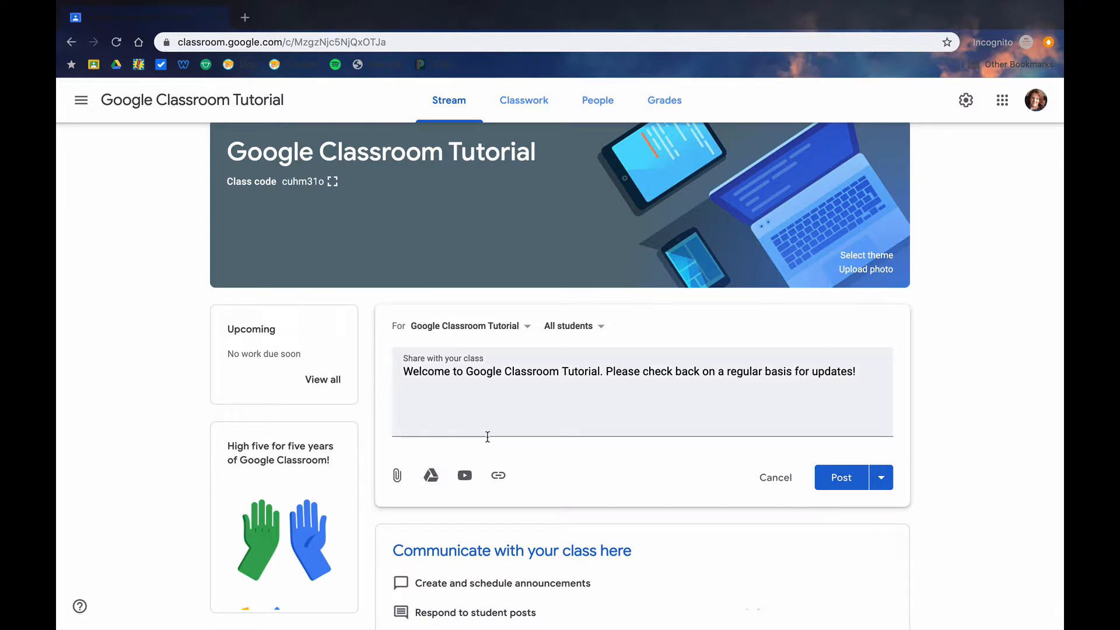
{"action": "left_click", "coordinate": [466, 478]}
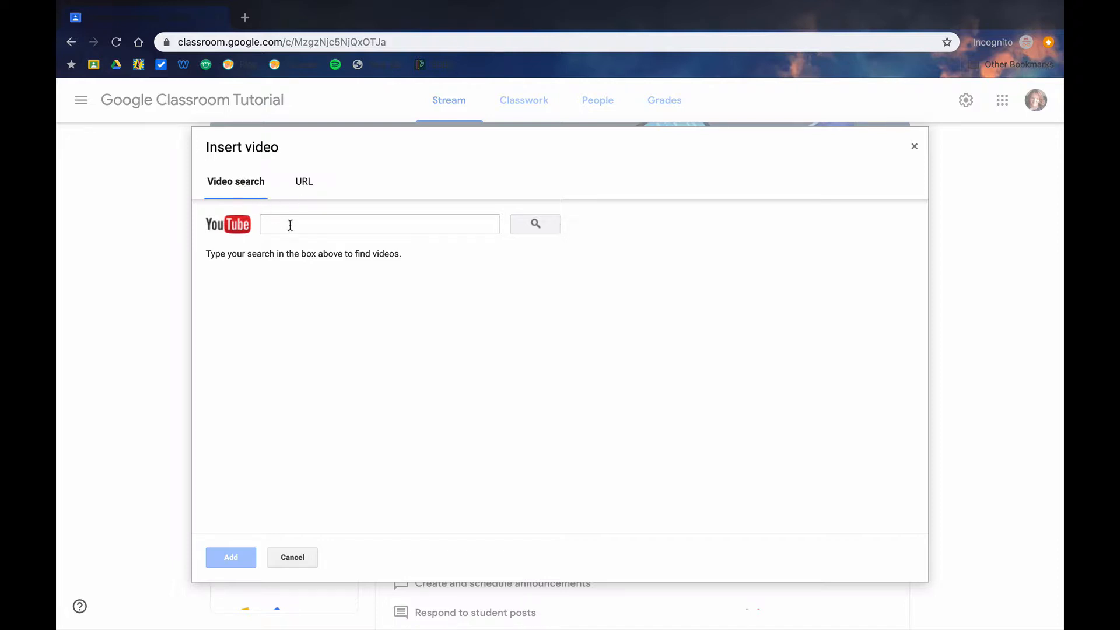
{"action": "left_click", "coordinate": [303, 181]}
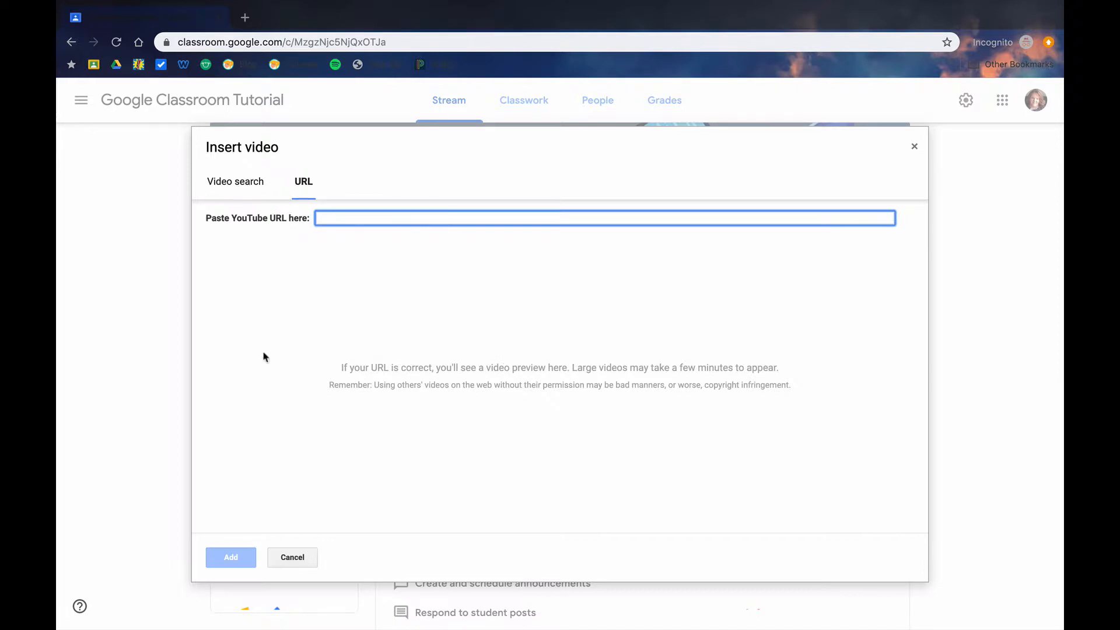
{"action": "left_click", "coordinate": [297, 559]}
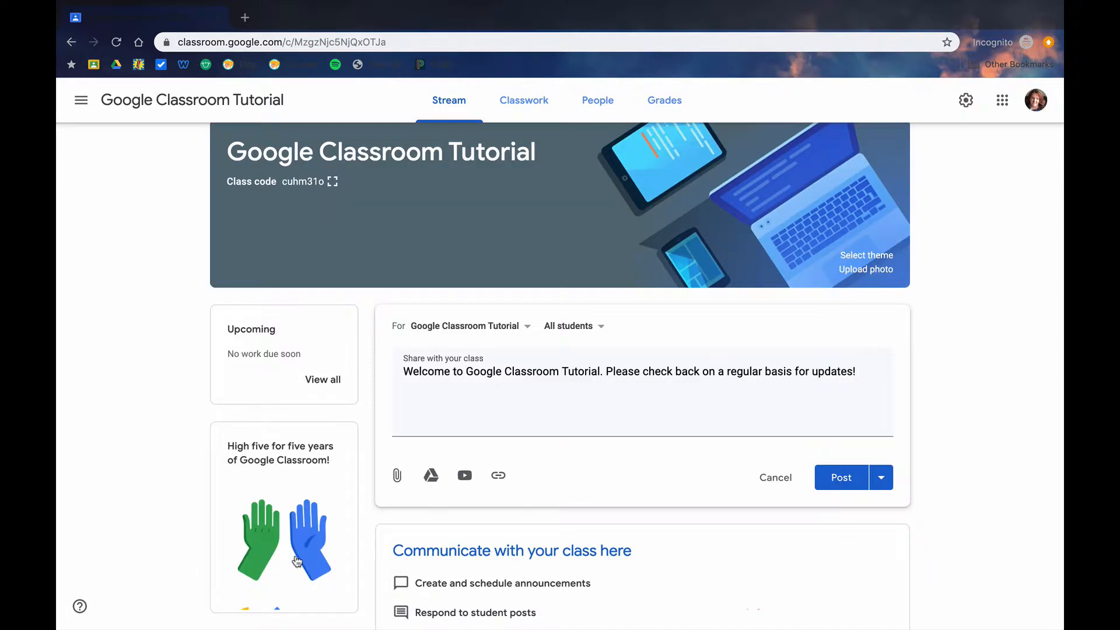
{"action": "left_click", "coordinate": [498, 477]}
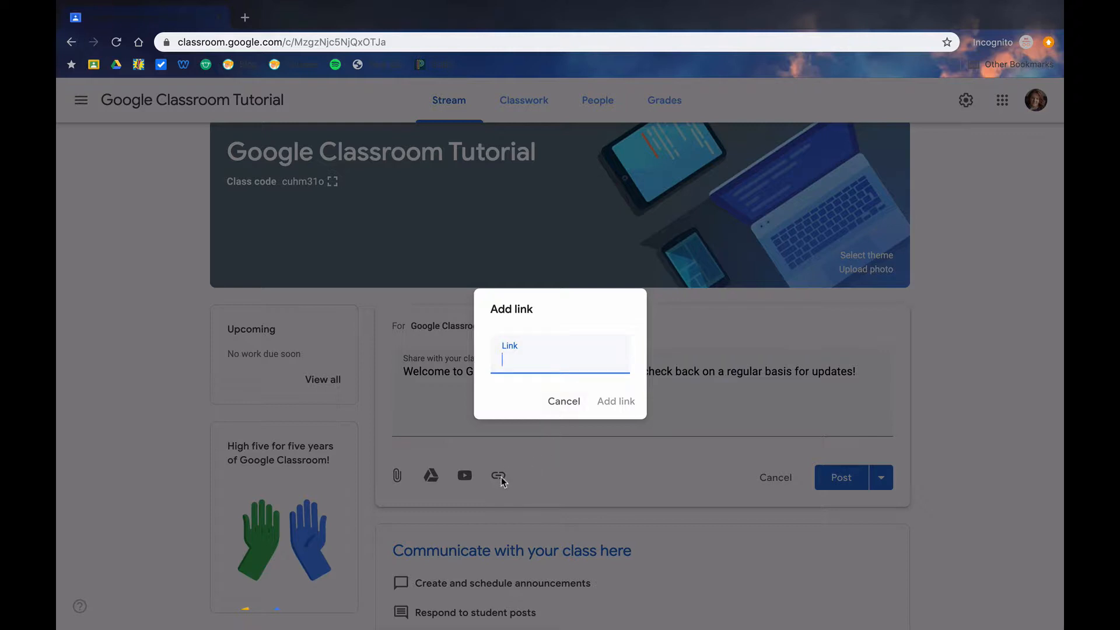
{"action": "left_click", "coordinate": [567, 403]}
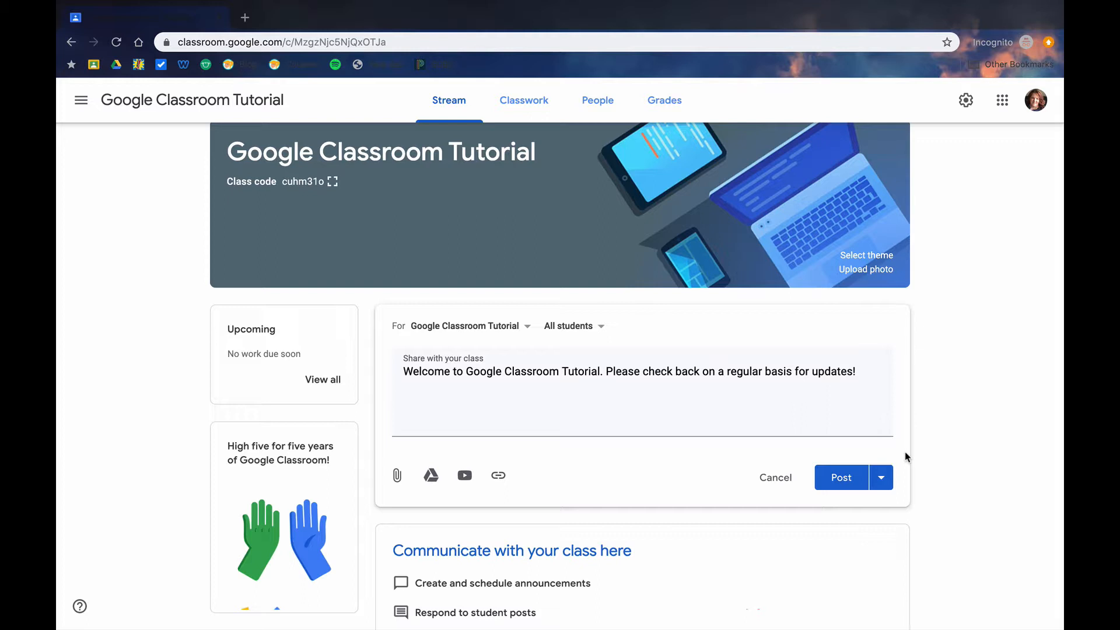
Review the alternatives to posting immediately, including the date and time settings for scheduling the announcement.
{"action": "left_click", "coordinate": [882, 482]}
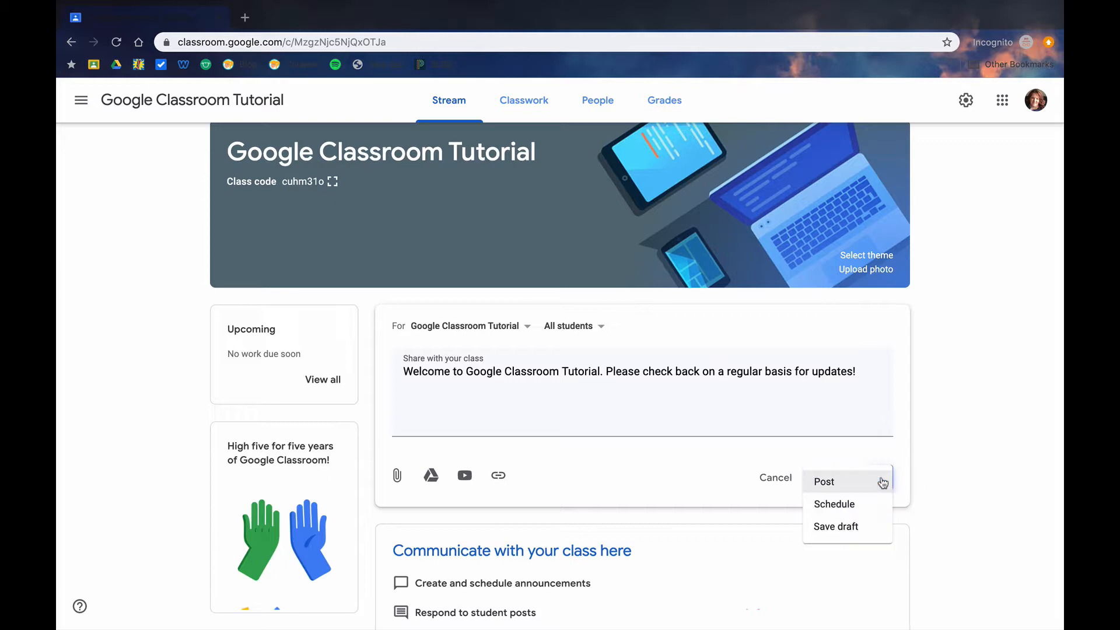
{"action": "left_click", "coordinate": [866, 506]}
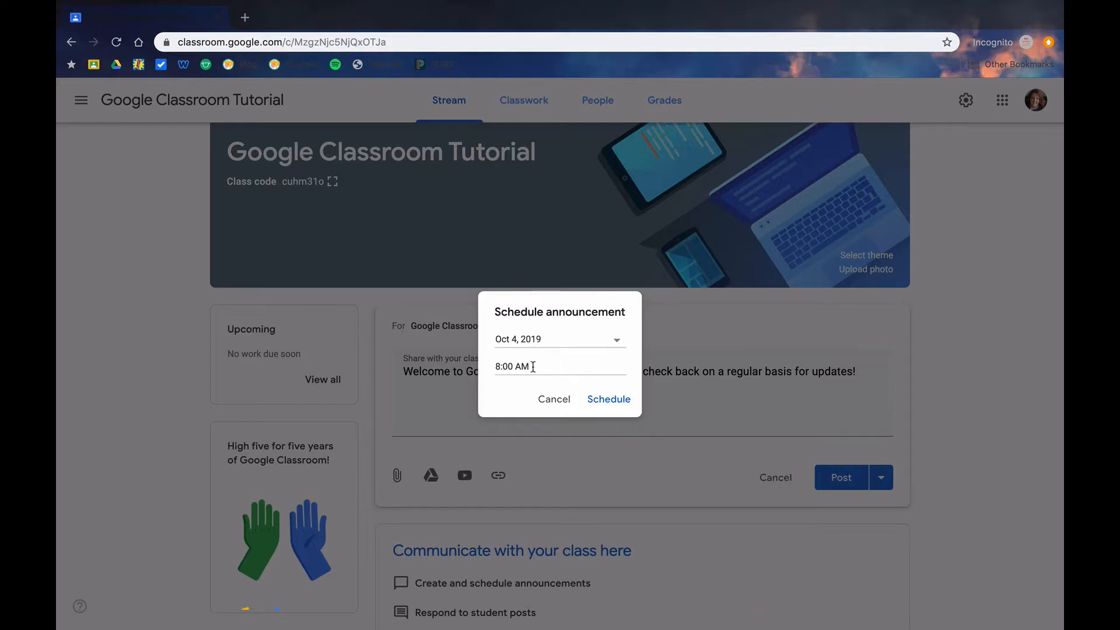
{"action": "left_click", "coordinate": [554, 400]}
{"action": "left_click", "coordinate": [880, 477]}
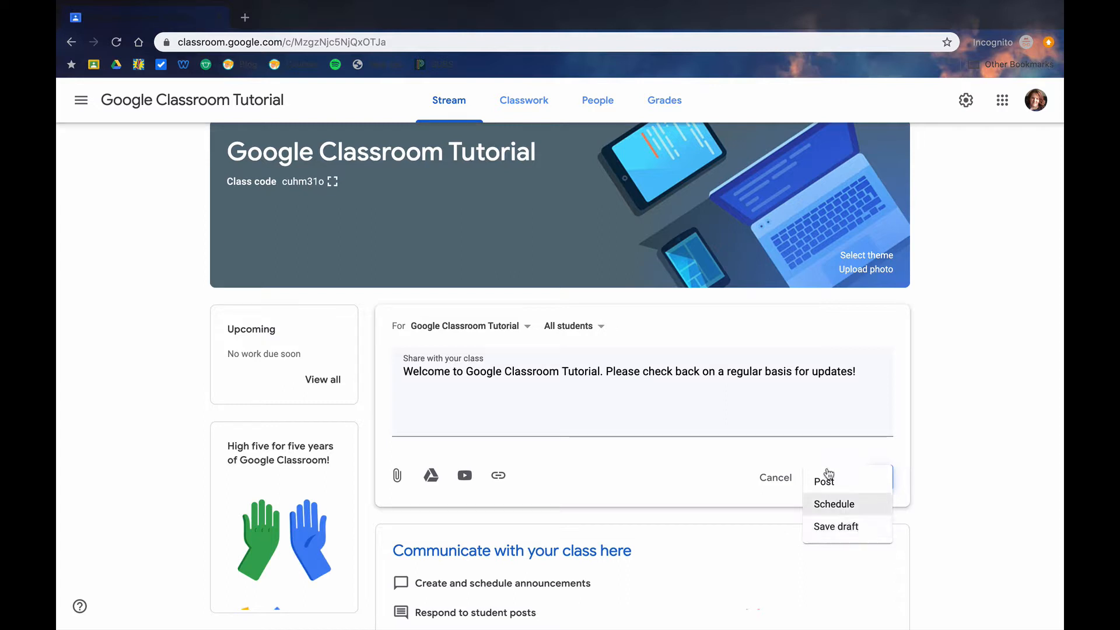
{"action": "left_click", "coordinate": [671, 474]}
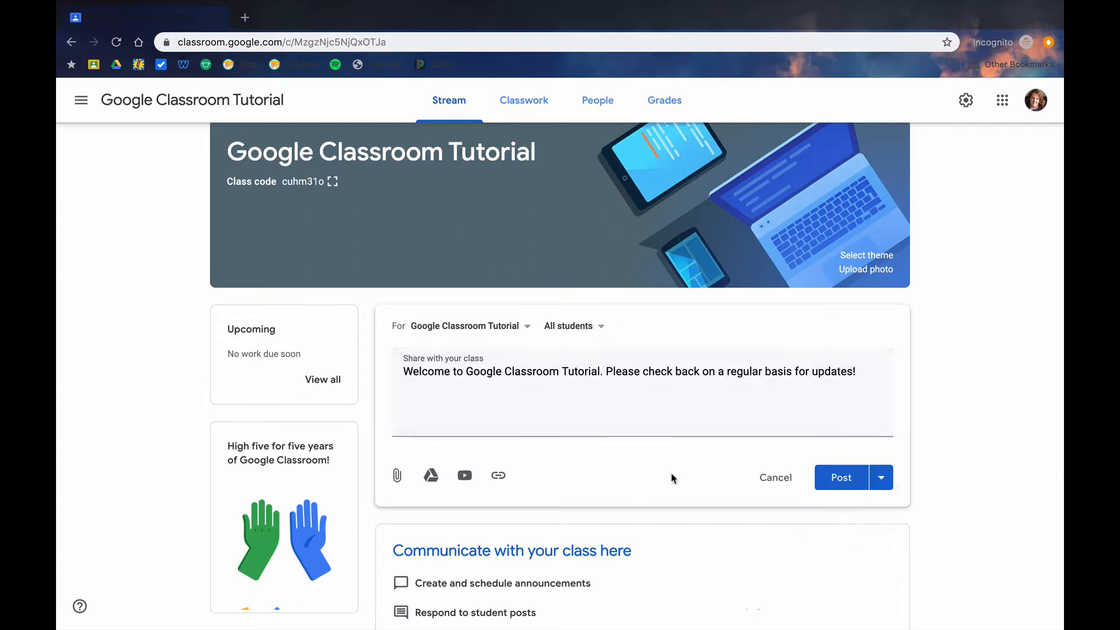
Post the announcement to the class stream and view the actions available for the published post.
{"action": "left_click", "coordinate": [830, 483]}
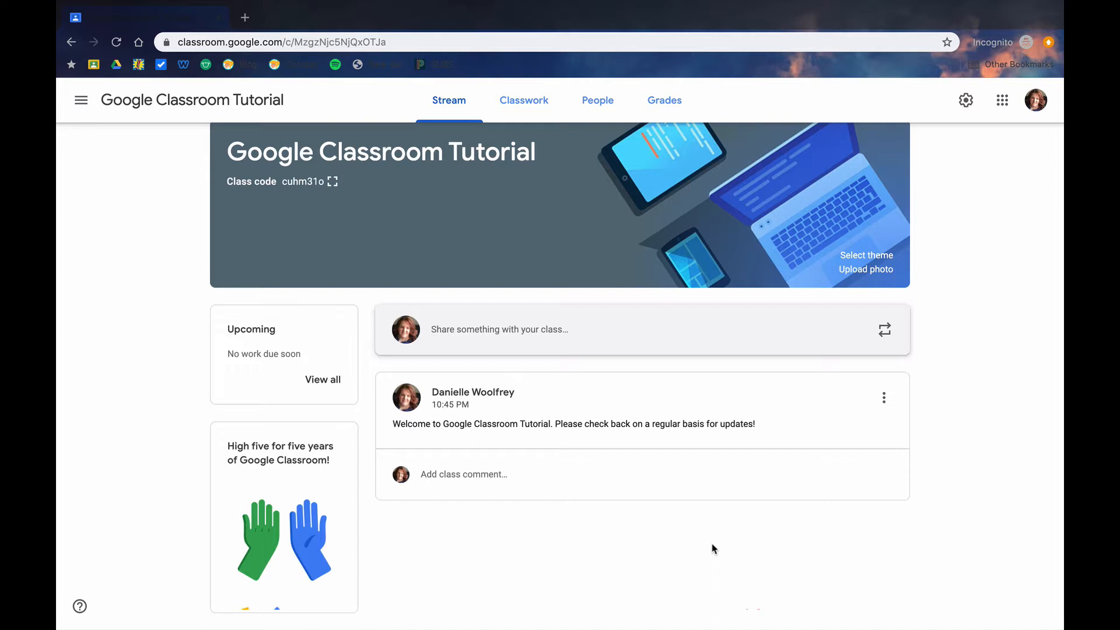
{"action": "left_click", "coordinate": [884, 399]}
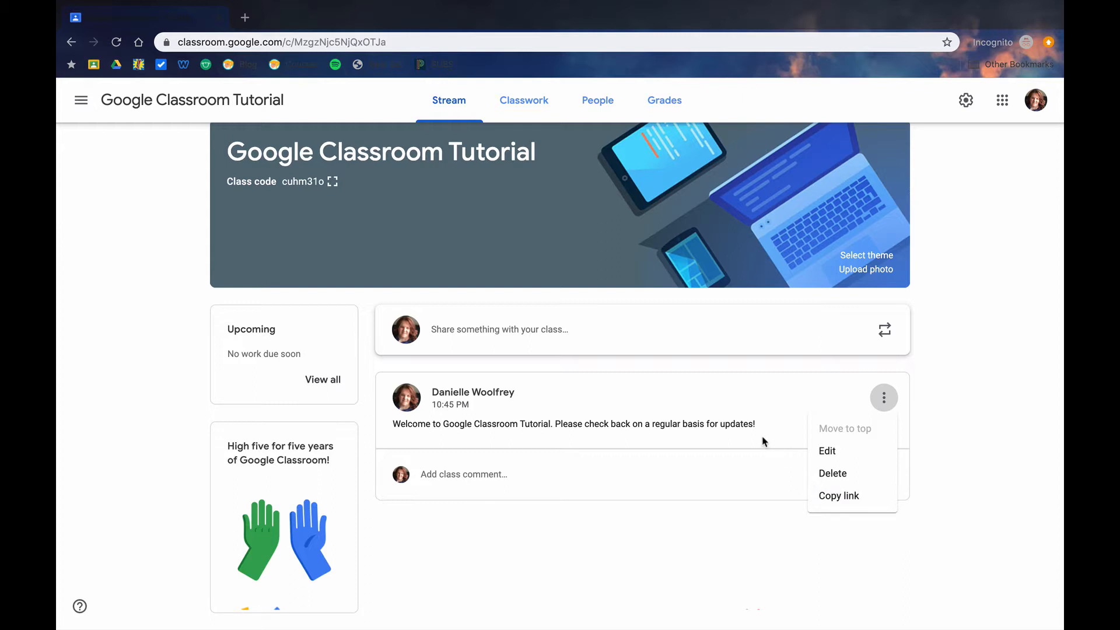
{"action": "left_click", "coordinate": [760, 530]}
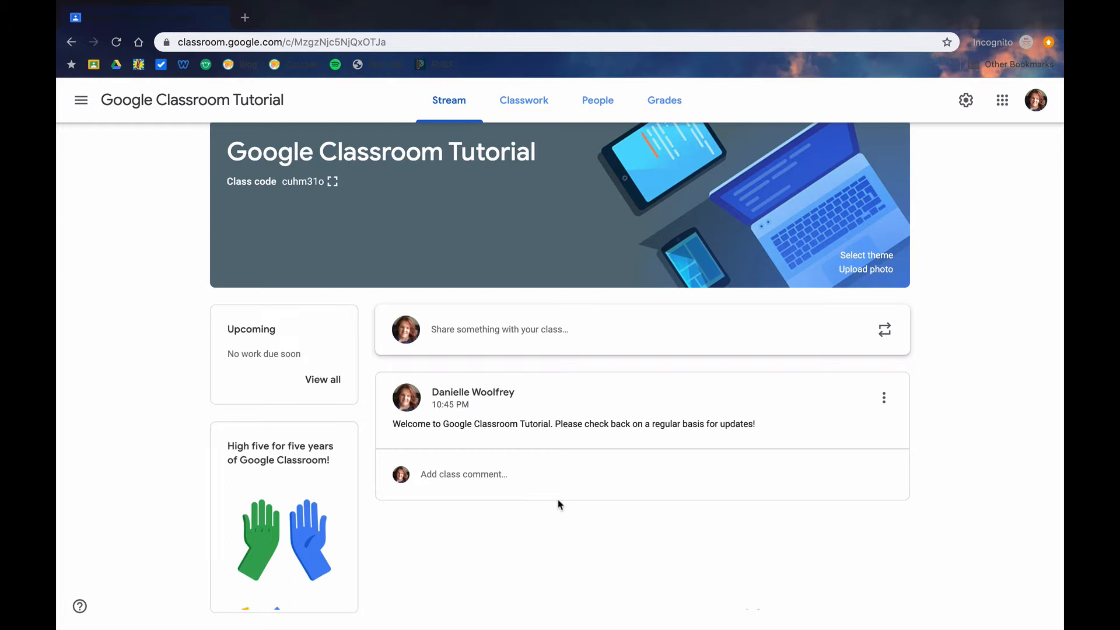
Open the class settings and show the choices for who can post and comment on the stream.
{"action": "left_click", "coordinate": [966, 103]}
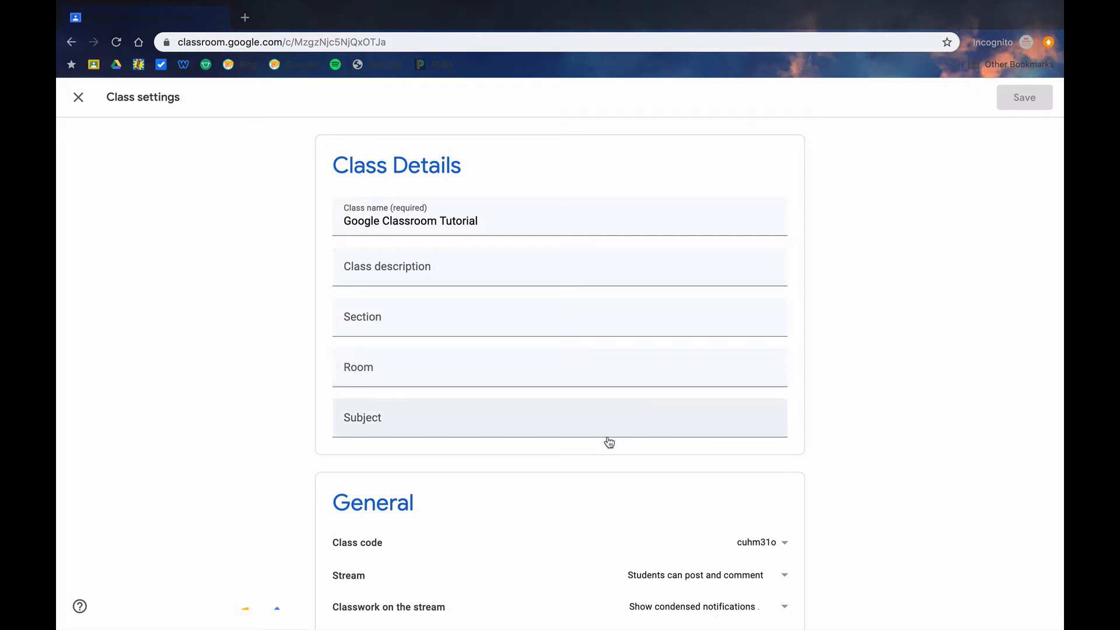
{"action": "scroll", "coordinate": [609, 421], "scroll_direction": "down", "scroll_amount": 1}
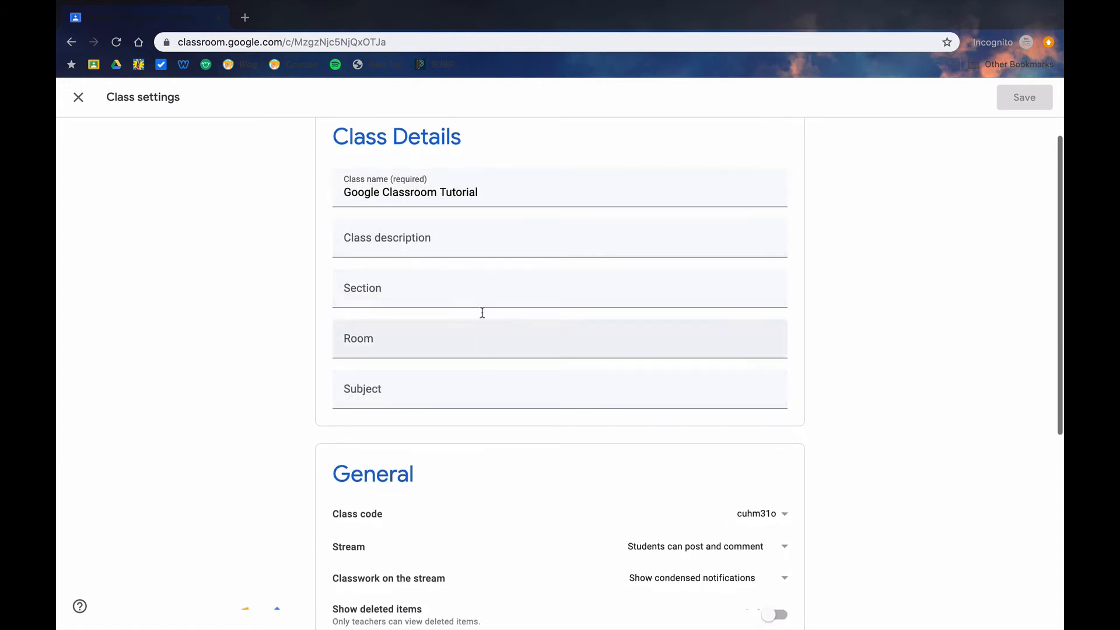
{"action": "scroll", "coordinate": [502, 402], "scroll_direction": "down", "scroll_amount": 3}
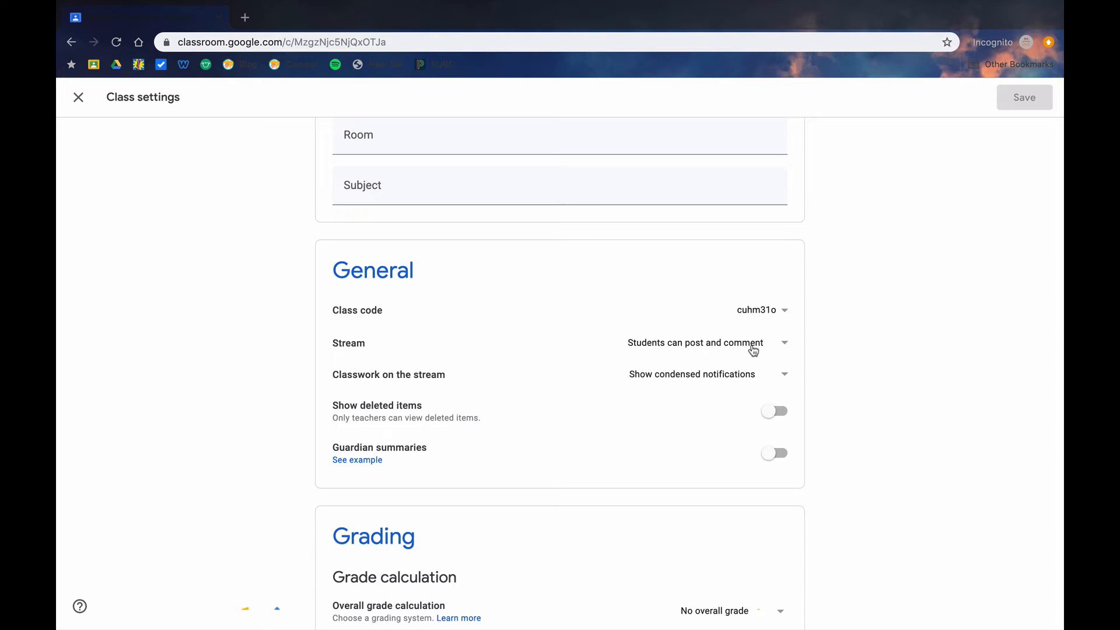
{"action": "left_click", "coordinate": [789, 349]}
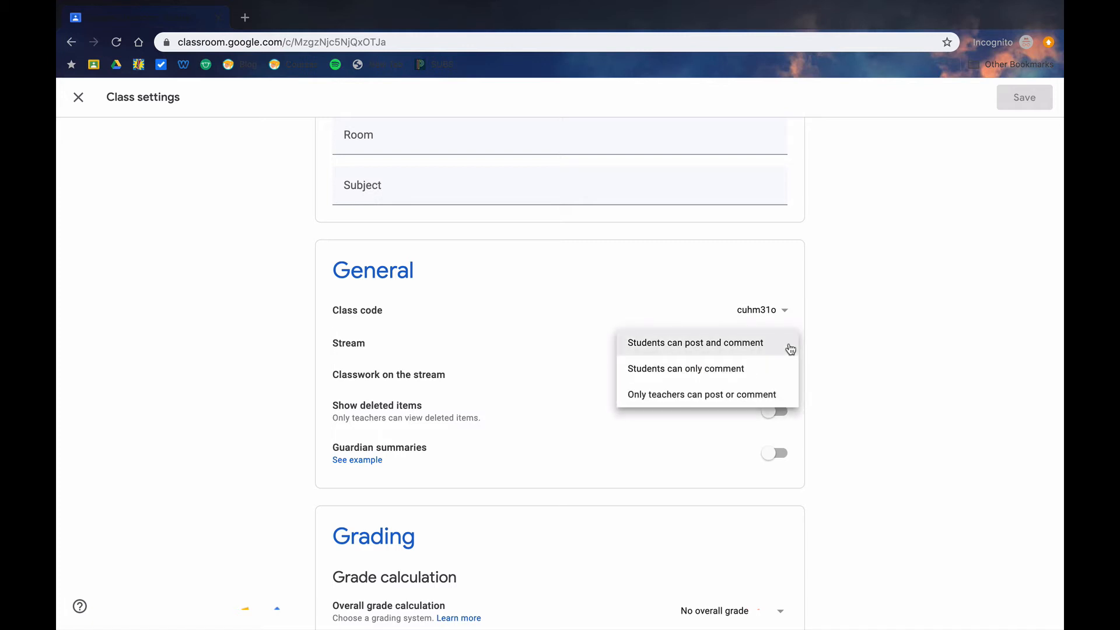